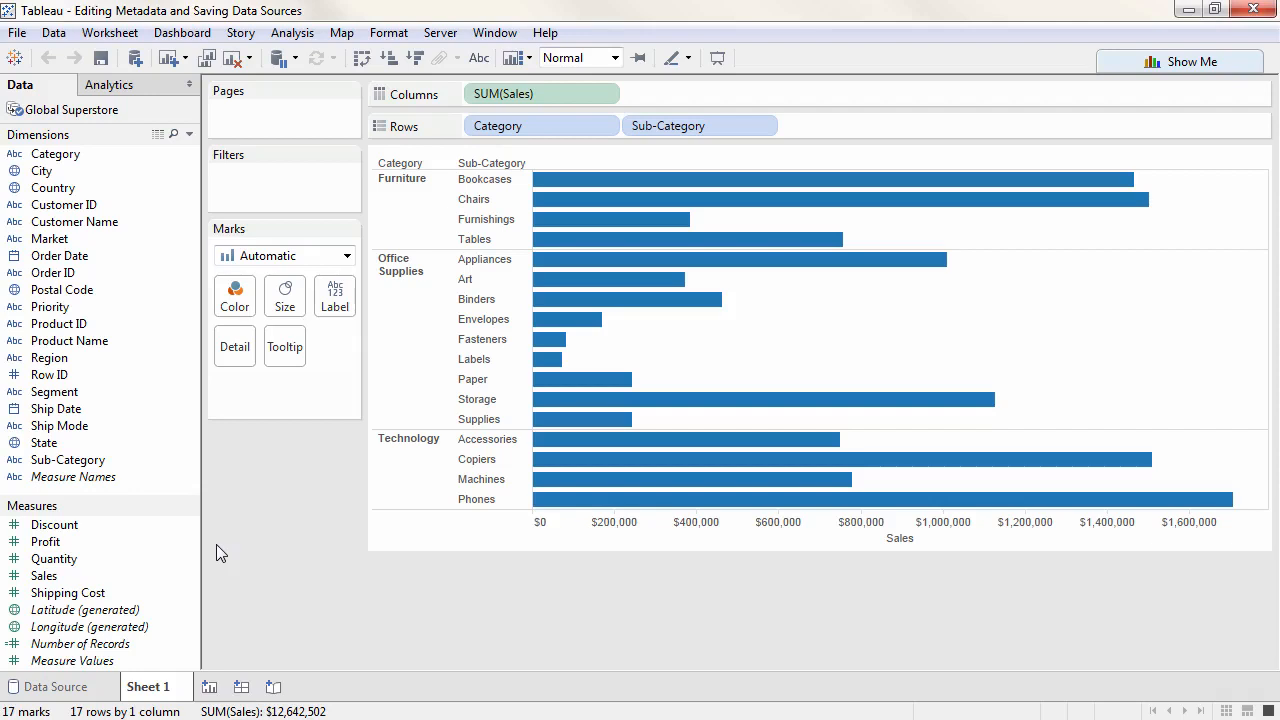
# - Rename the Priority dimension to Order Priority
pyautogui.rightClick(129, 320)
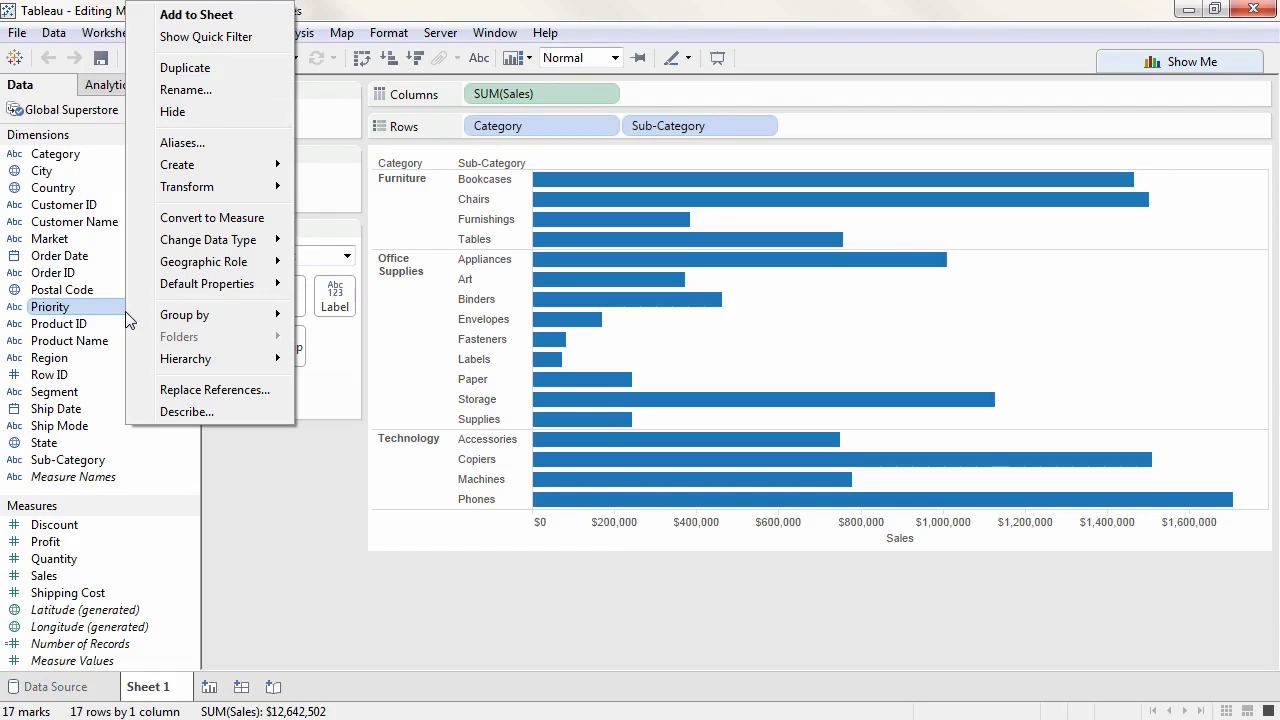
pyautogui.click(186, 89)
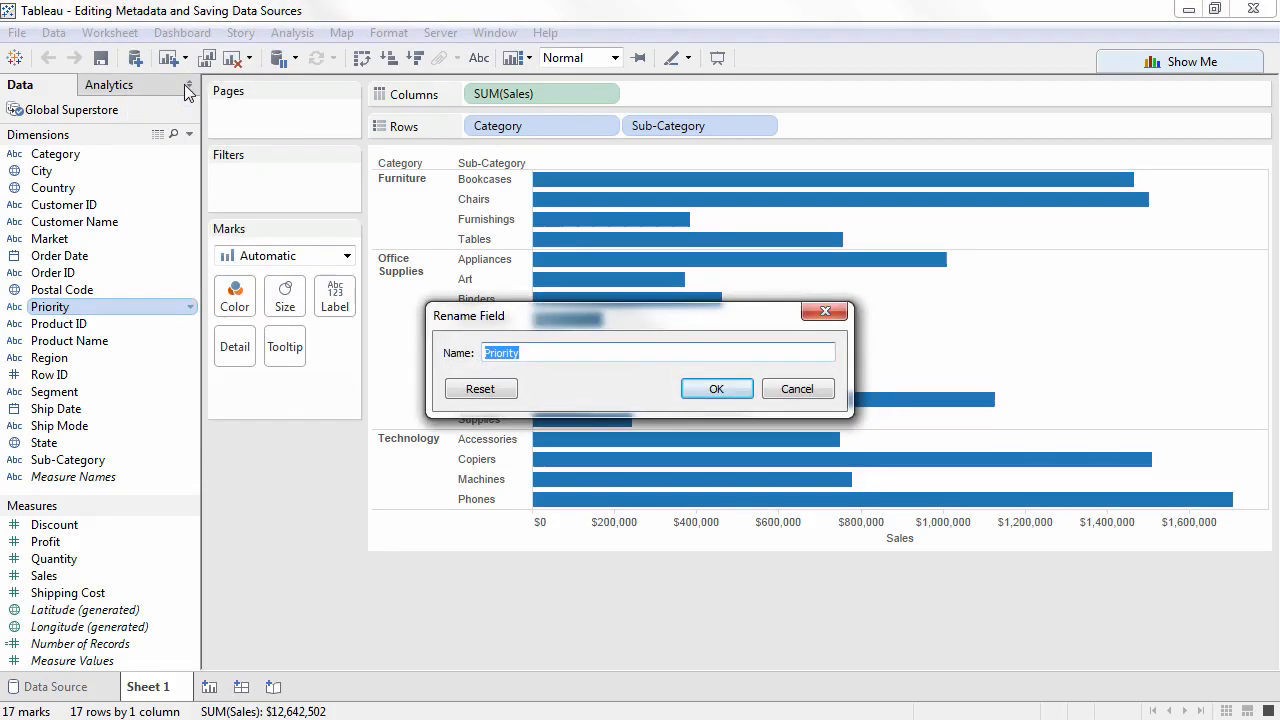
pyautogui.click(485, 353)
pyautogui.write('Order')
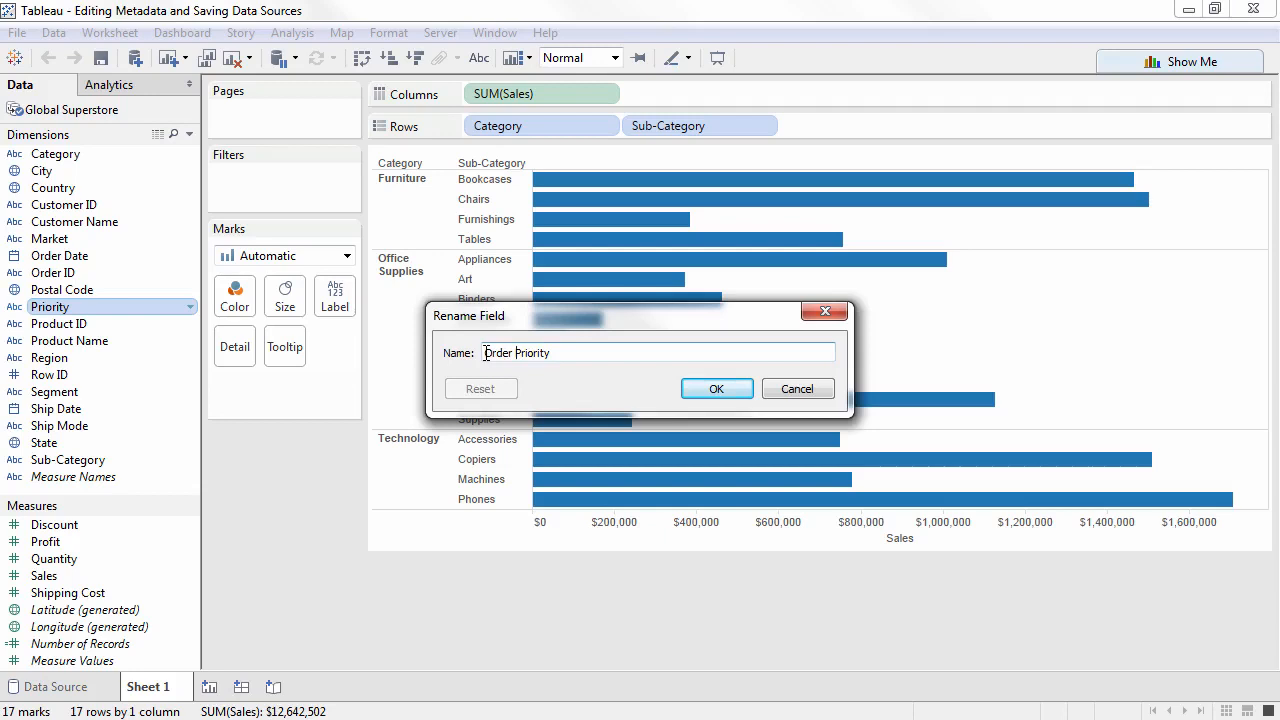
pyautogui.click(704, 390)
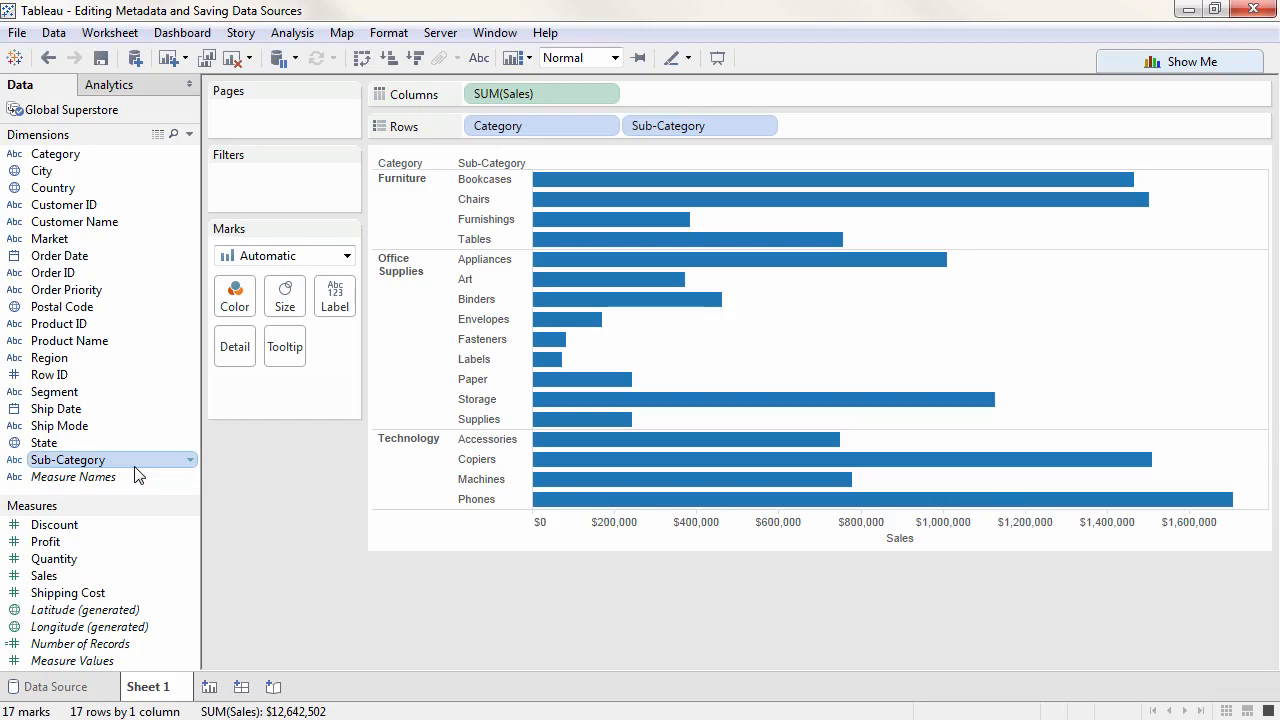
# - Combine Sub-Category and Category into a hierarchy named Products, and test collapsing and expanding Category in the view
pyautogui.moveTo(135, 467); pyautogui.dragTo(121, 159)
pyautogui.write('Products')
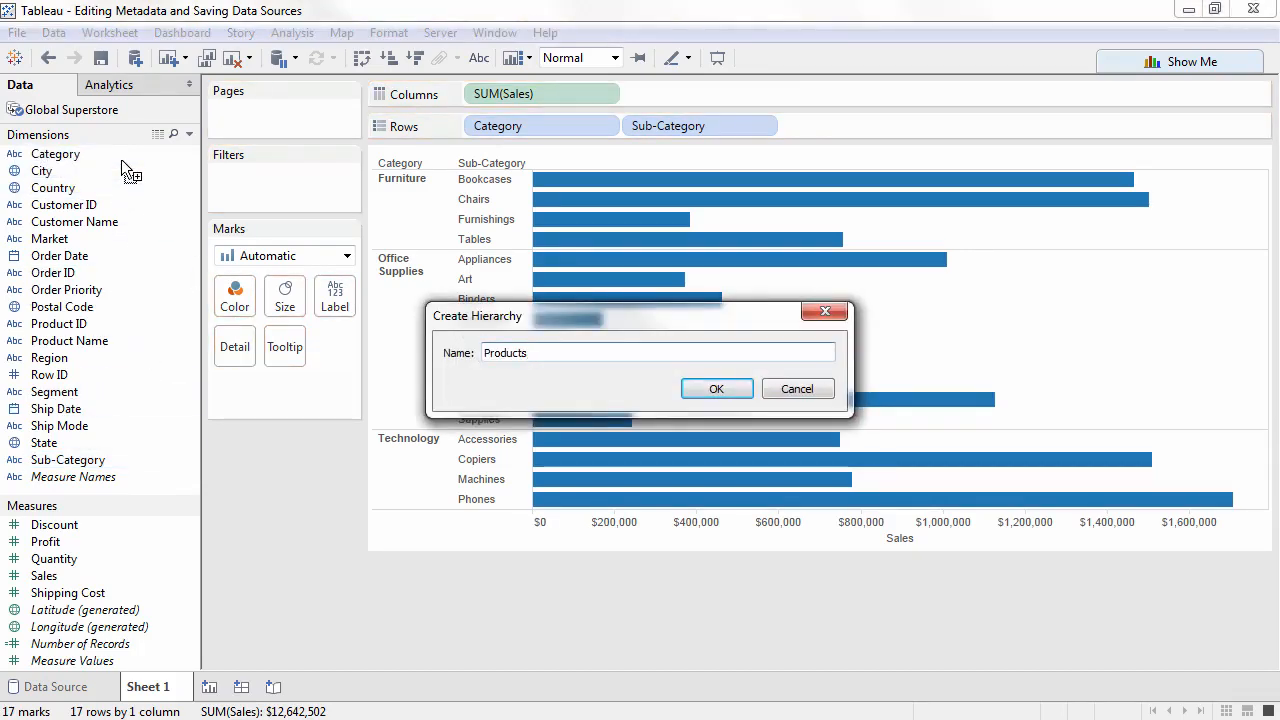
pyautogui.click(710, 391)
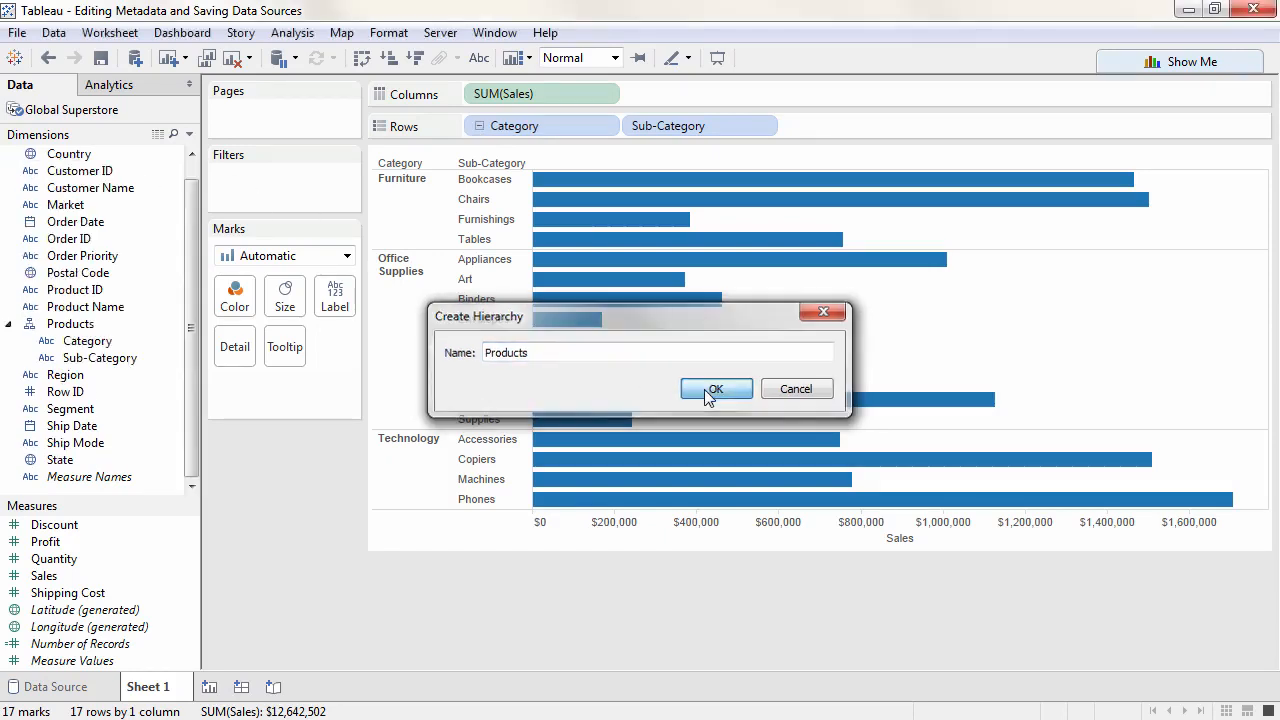
pyautogui.click(479, 127)
pyautogui.click(479, 127)
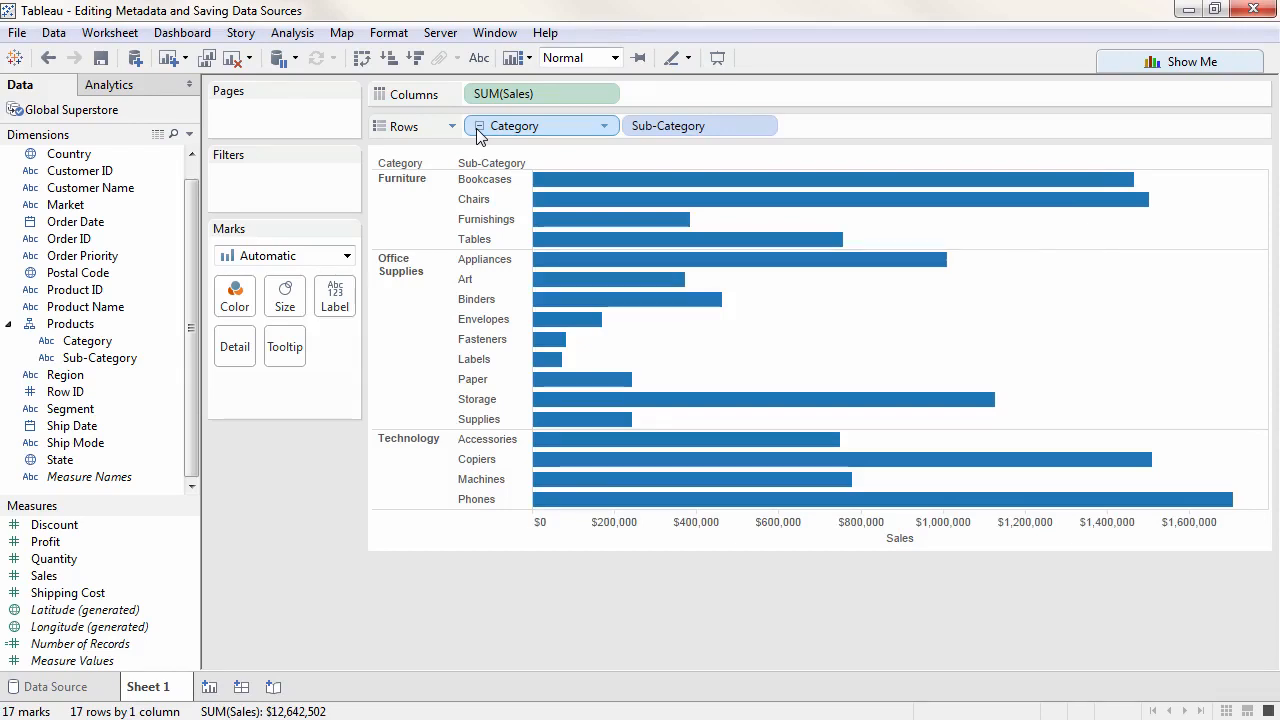
# - Group the data fields by folder instead of by data source table
pyautogui.rightClick(138, 173)
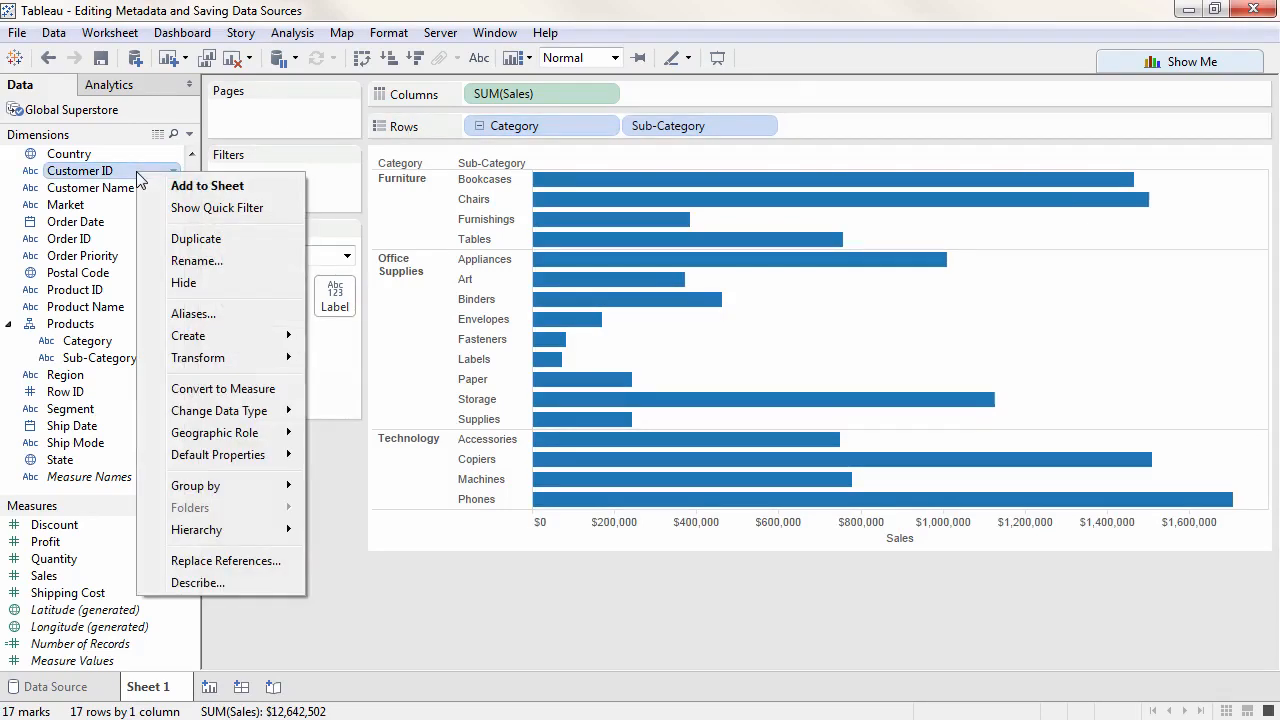
pyautogui.moveTo(288, 487)
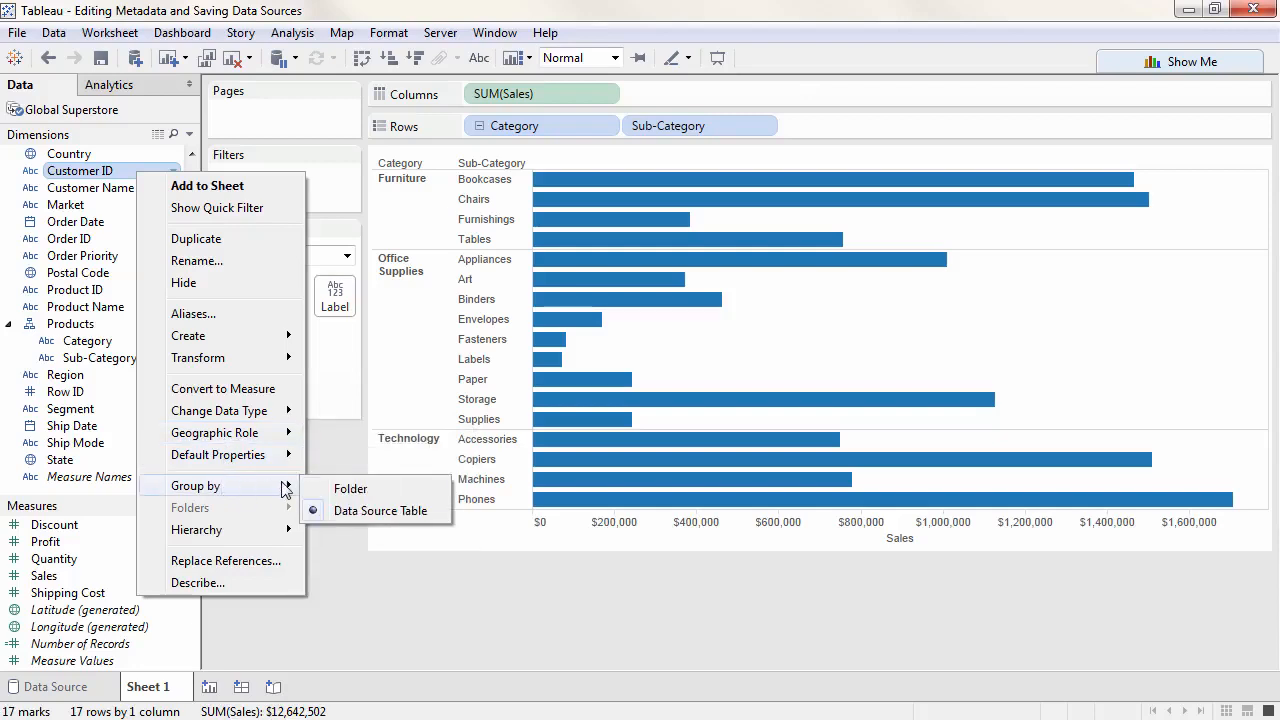
pyautogui.click(346, 487)
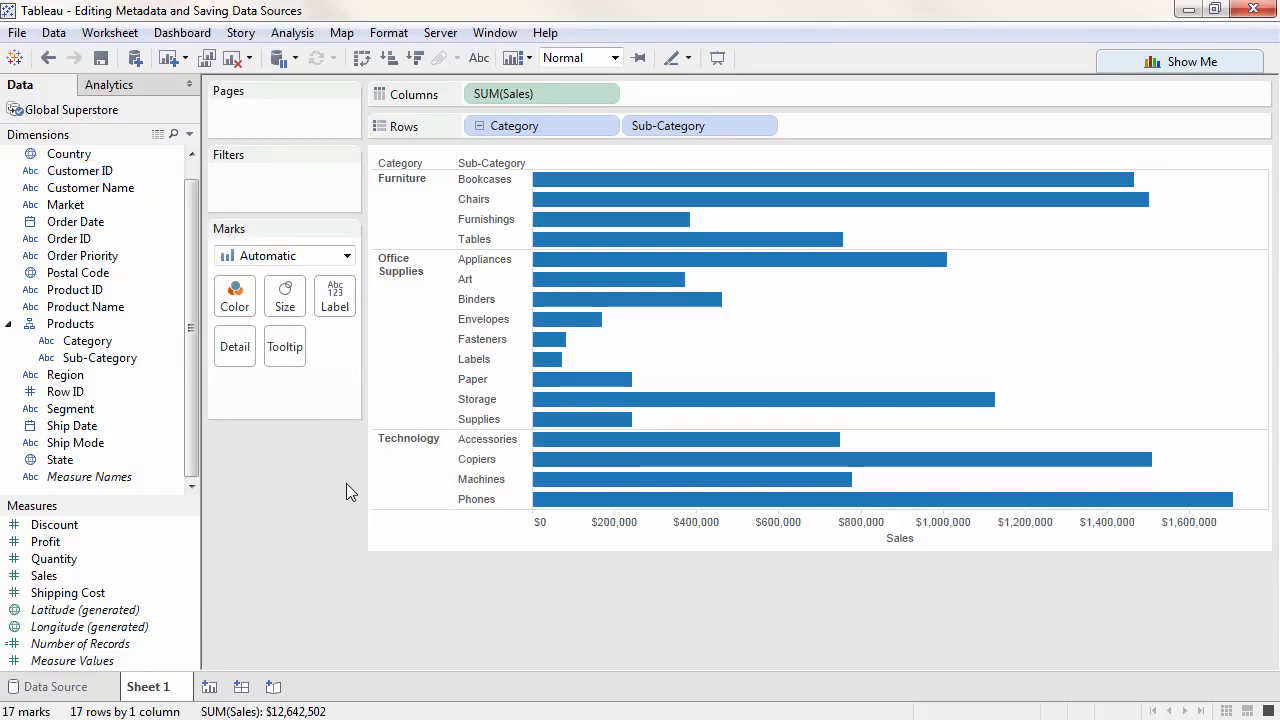
# - Create a folder named Customer from Customer ID, add Customer Name to it, and collapse the folder
pyautogui.rightClick(132, 177)
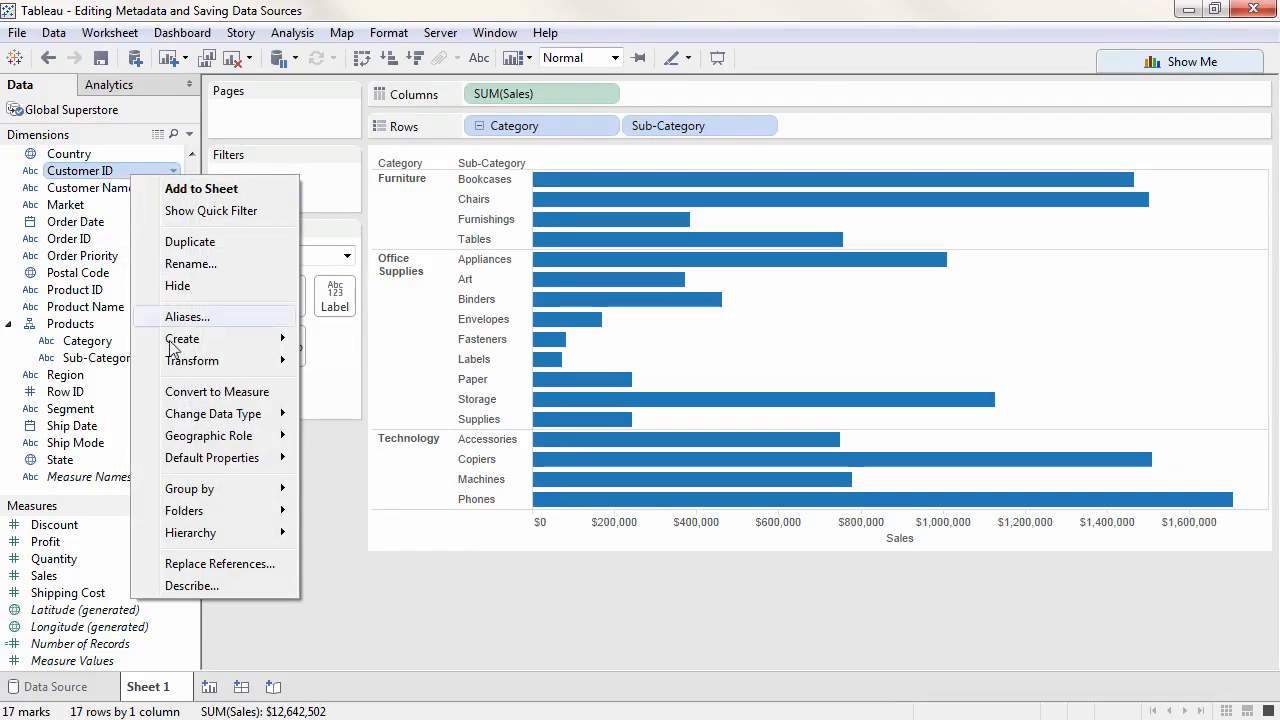
pyautogui.moveTo(246, 514)
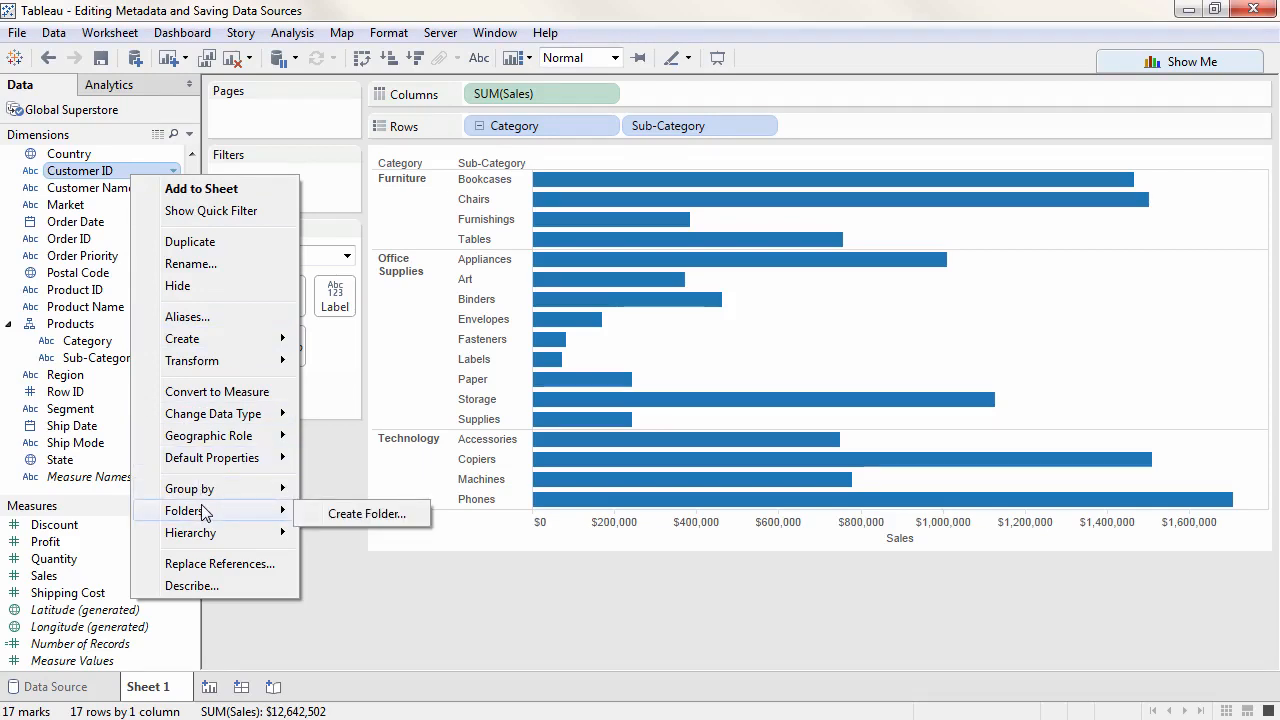
pyautogui.click(340, 516)
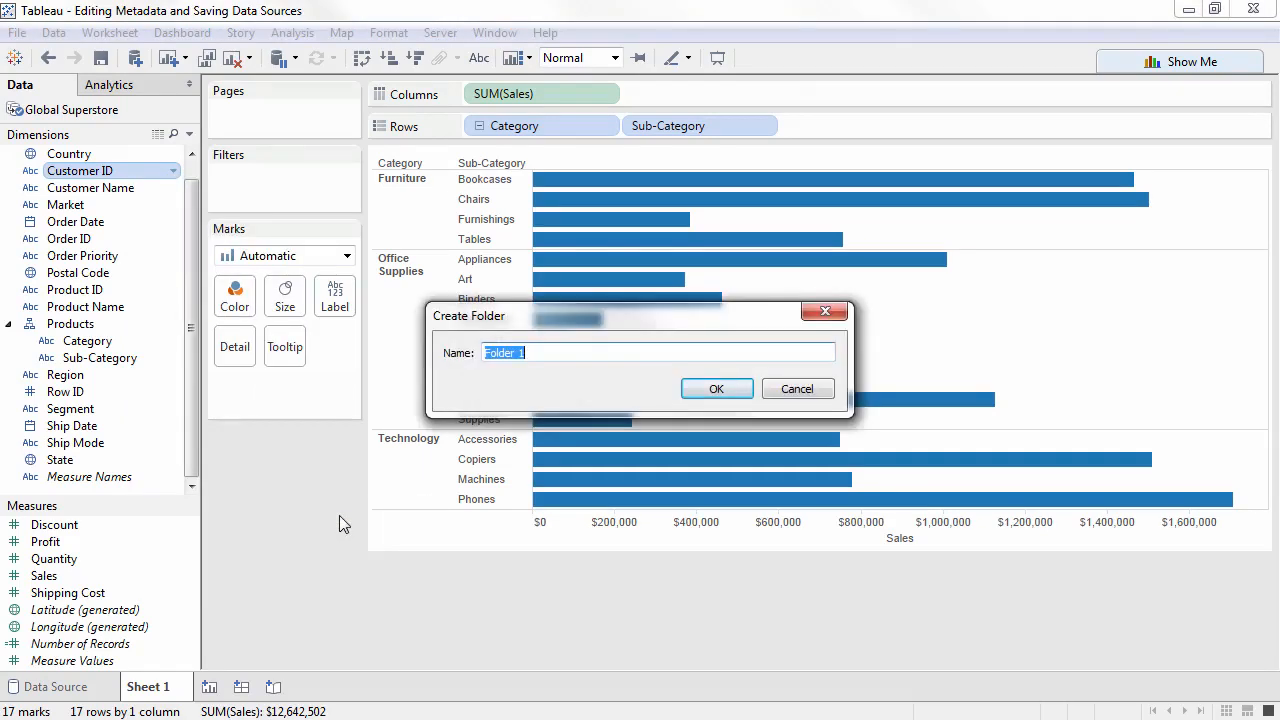
pyautogui.write('Customer')
pyautogui.click(694, 390)
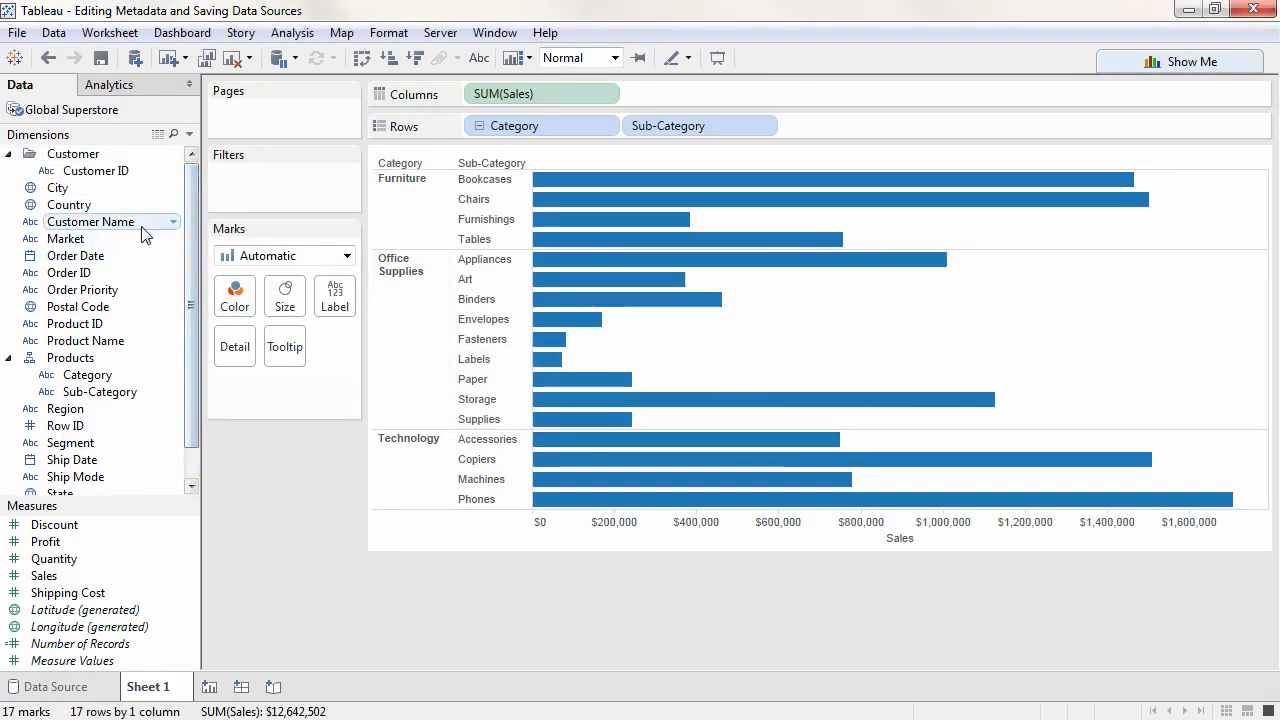
pyautogui.moveTo(141, 234); pyautogui.dragTo(142, 168)
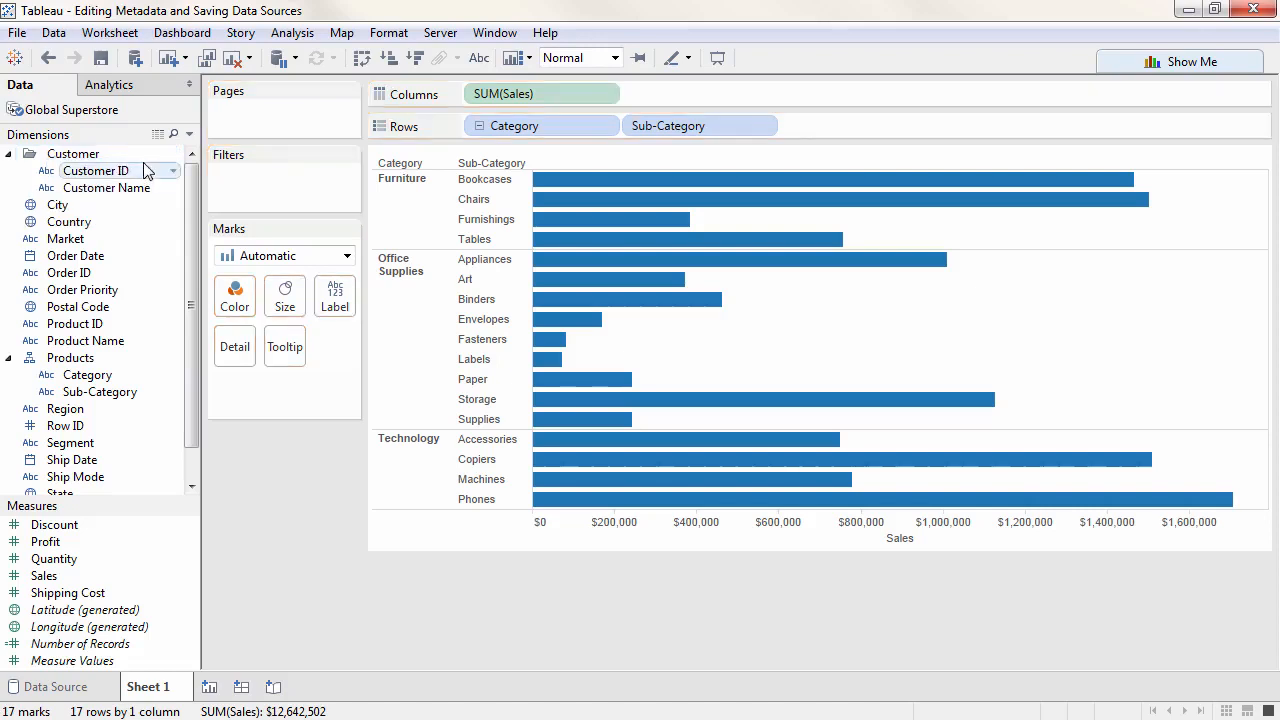
pyautogui.click(9, 154)
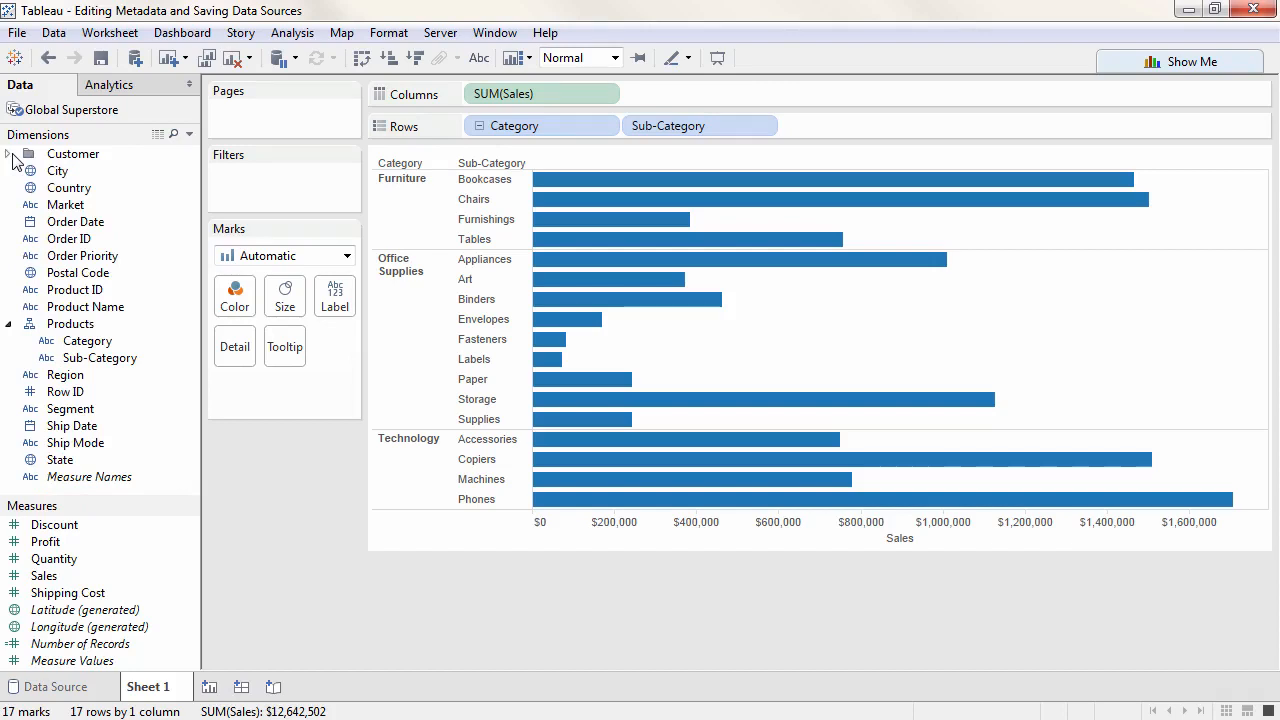
# - Change the data type of the Row ID dimension to String
pyautogui.rightClick(47, 396)
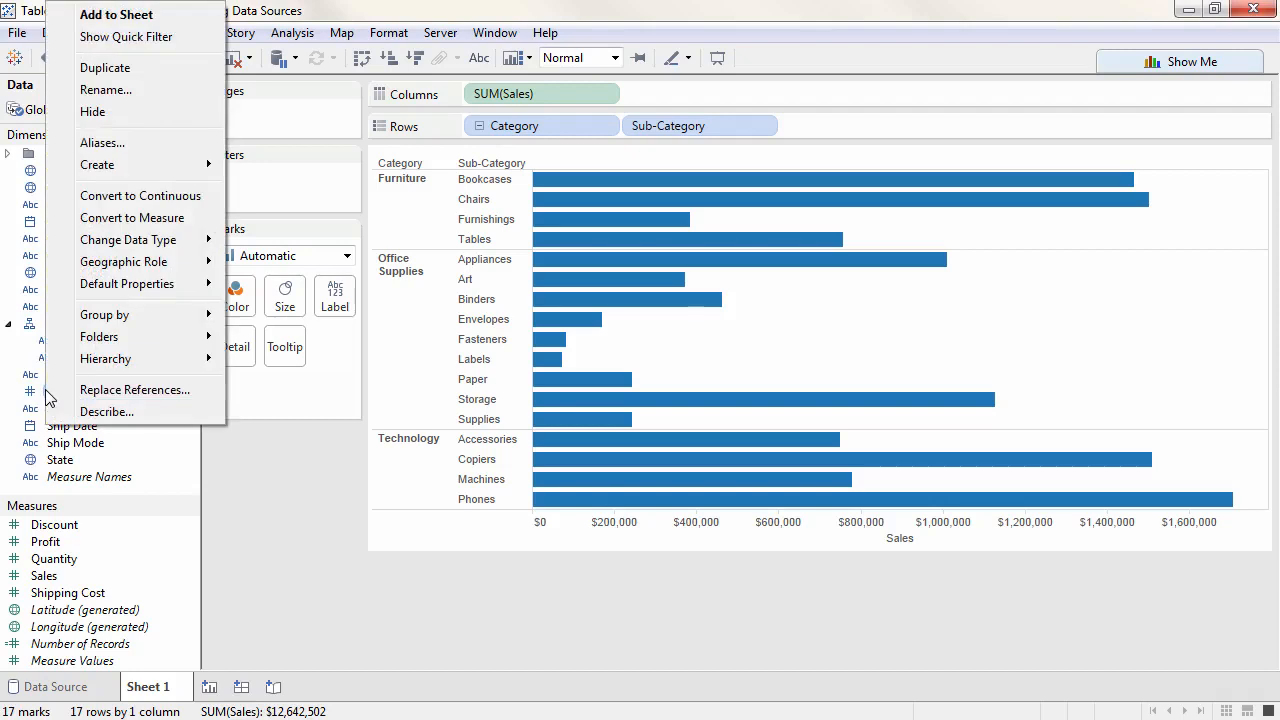
pyautogui.moveTo(157, 245)
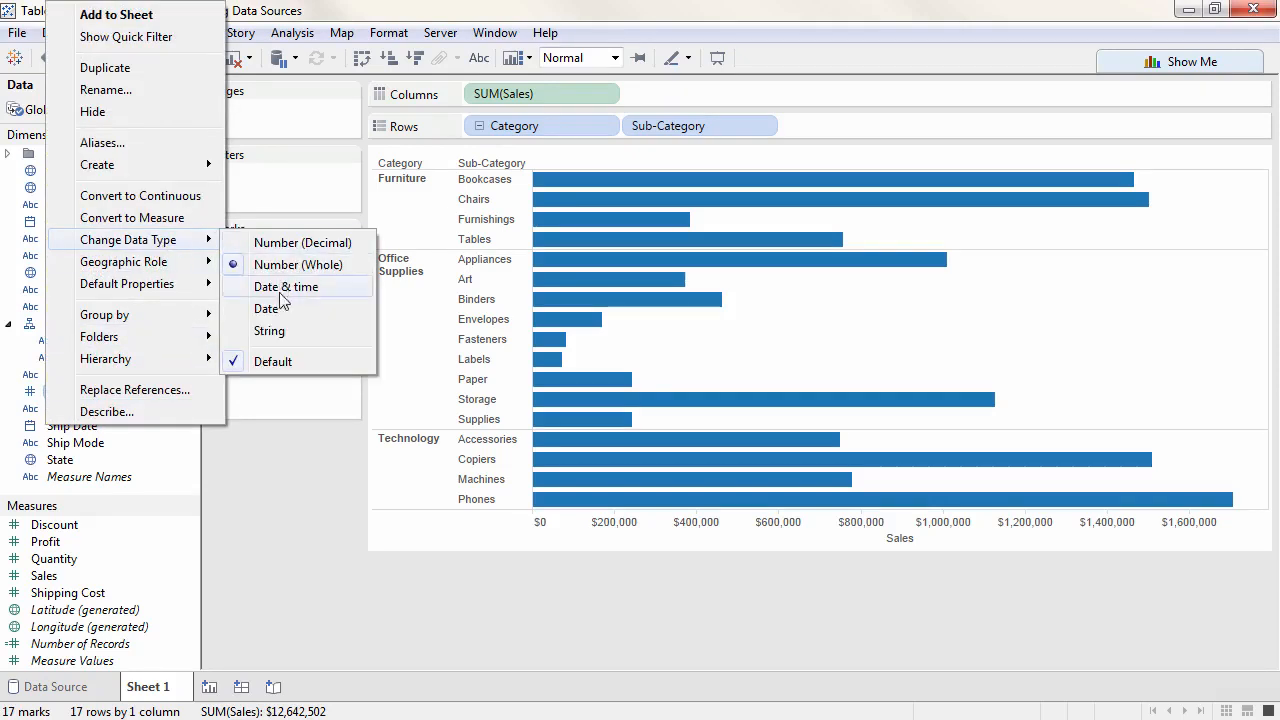
pyautogui.click(323, 333)
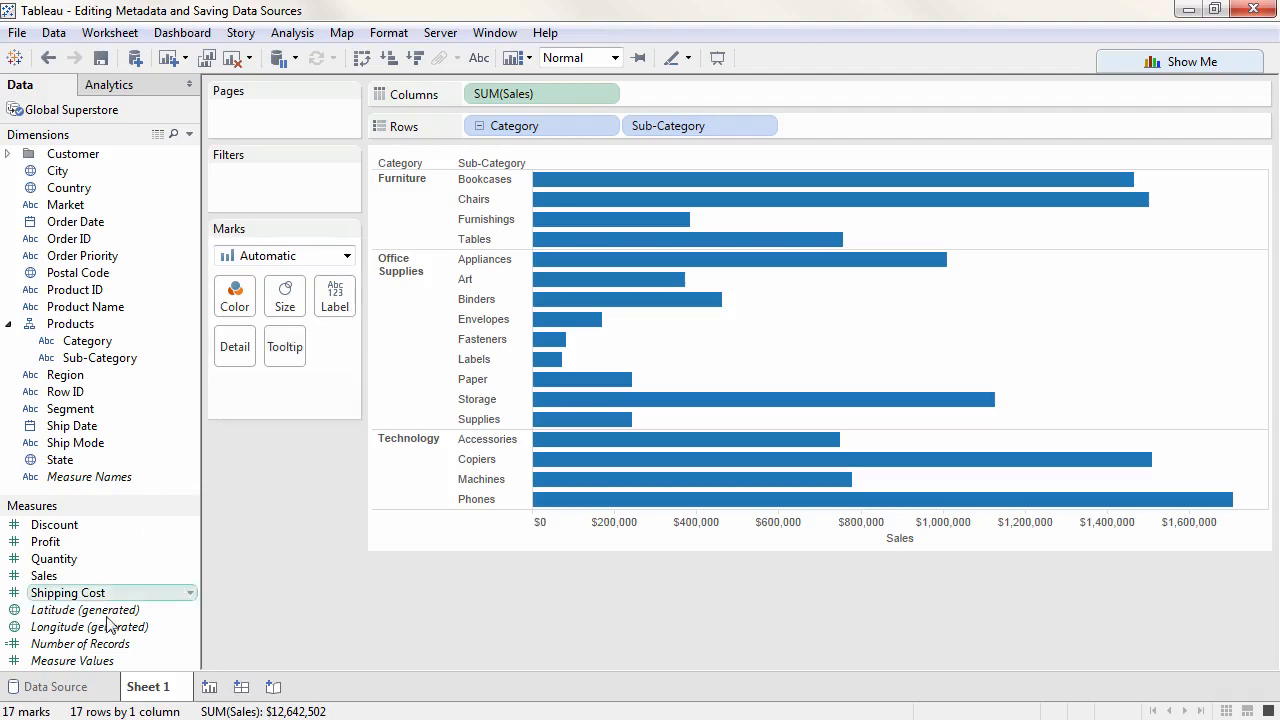
# - Set the Row ID field's data type to a number in the data source's metadata grid, and return to Sheet 1
pyautogui.click(80, 690)
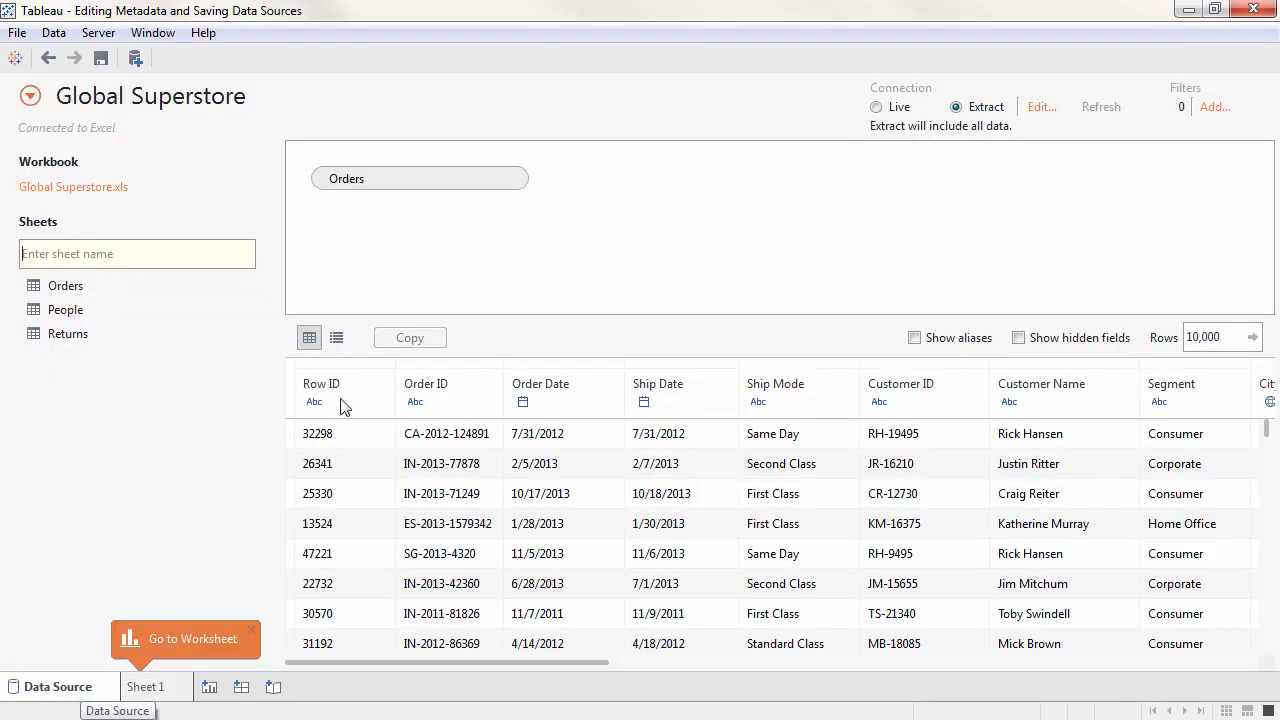
pyautogui.click(337, 338)
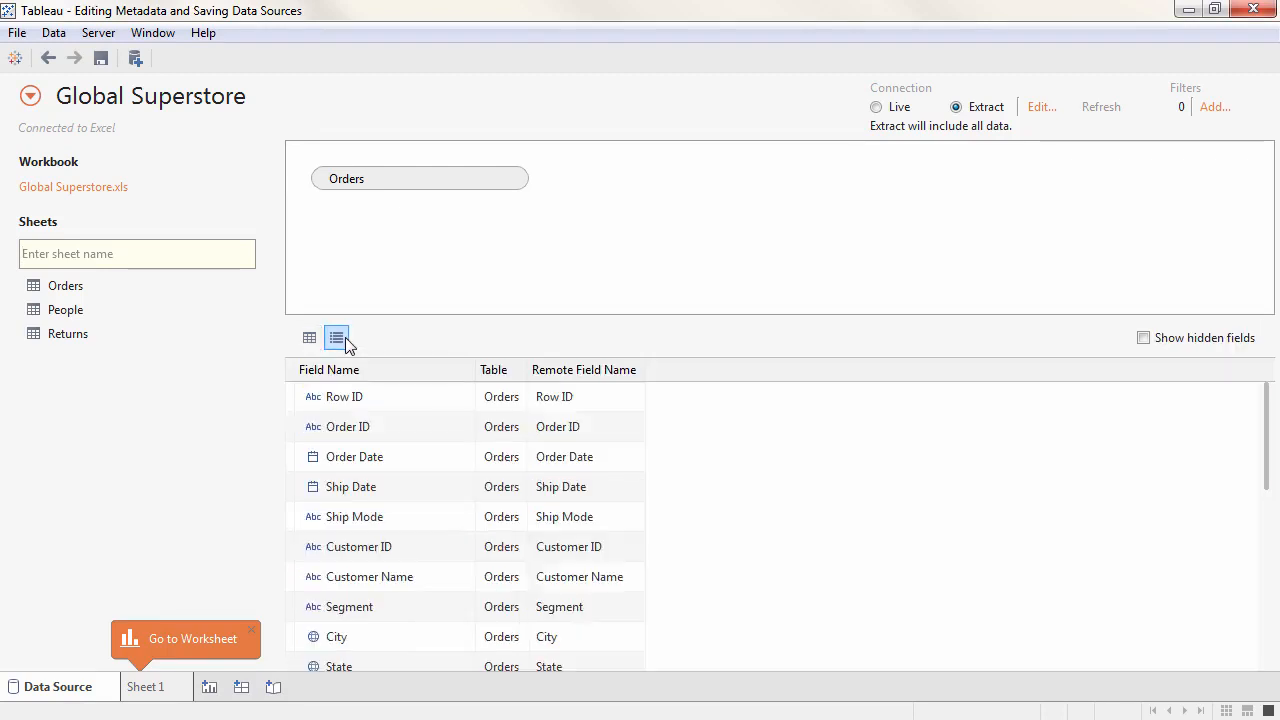
pyautogui.click(313, 397)
pyautogui.click(331, 564)
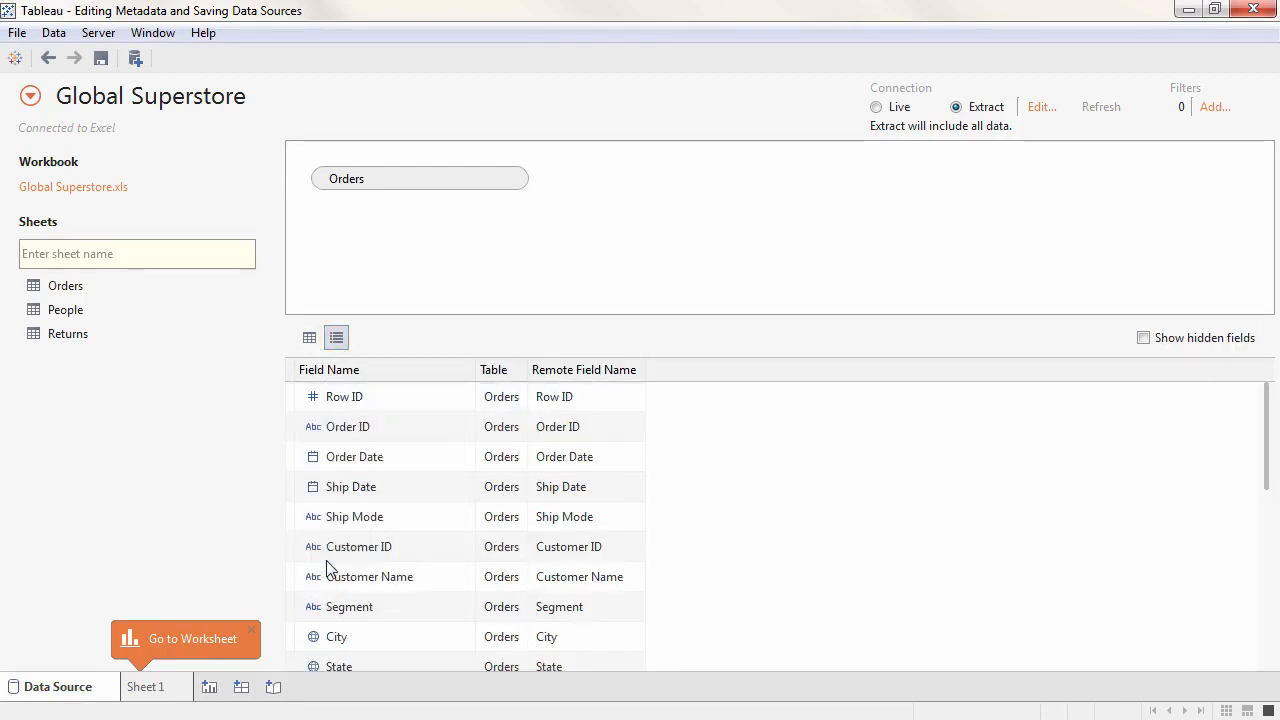
pyautogui.click(164, 689)
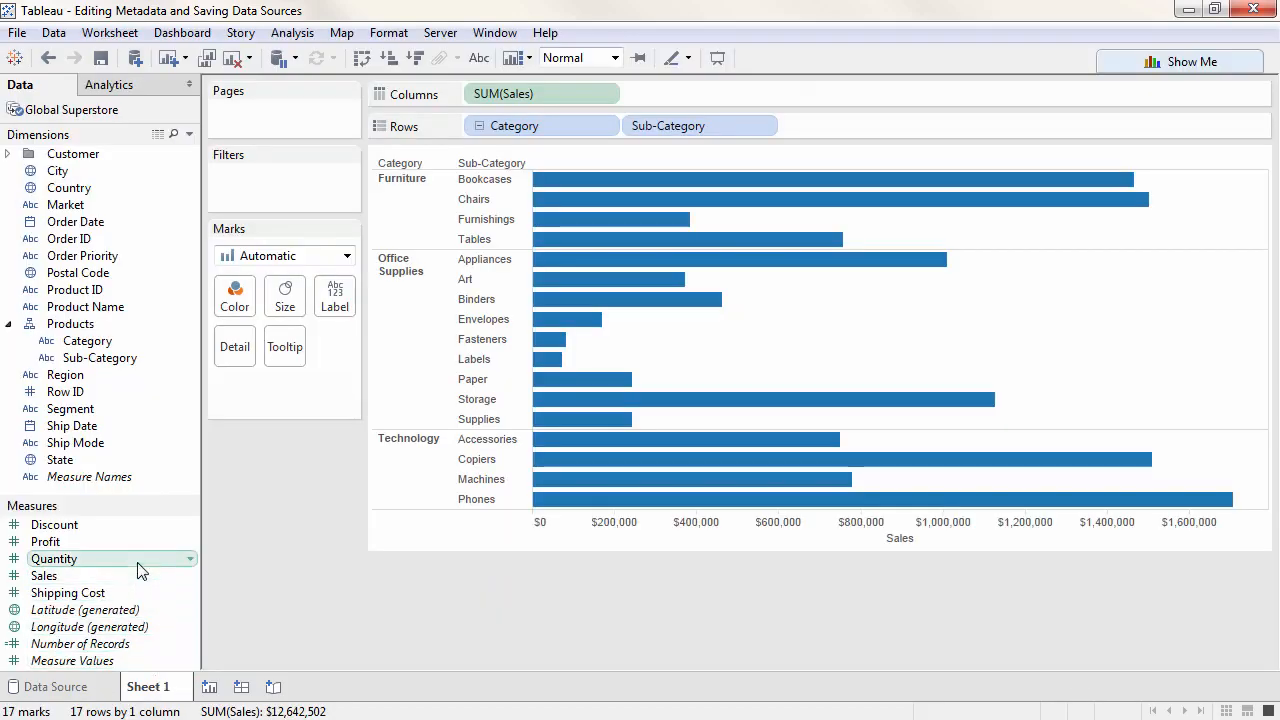
pyautogui.rightClick(140, 566)
pyautogui.moveTo(233, 443)
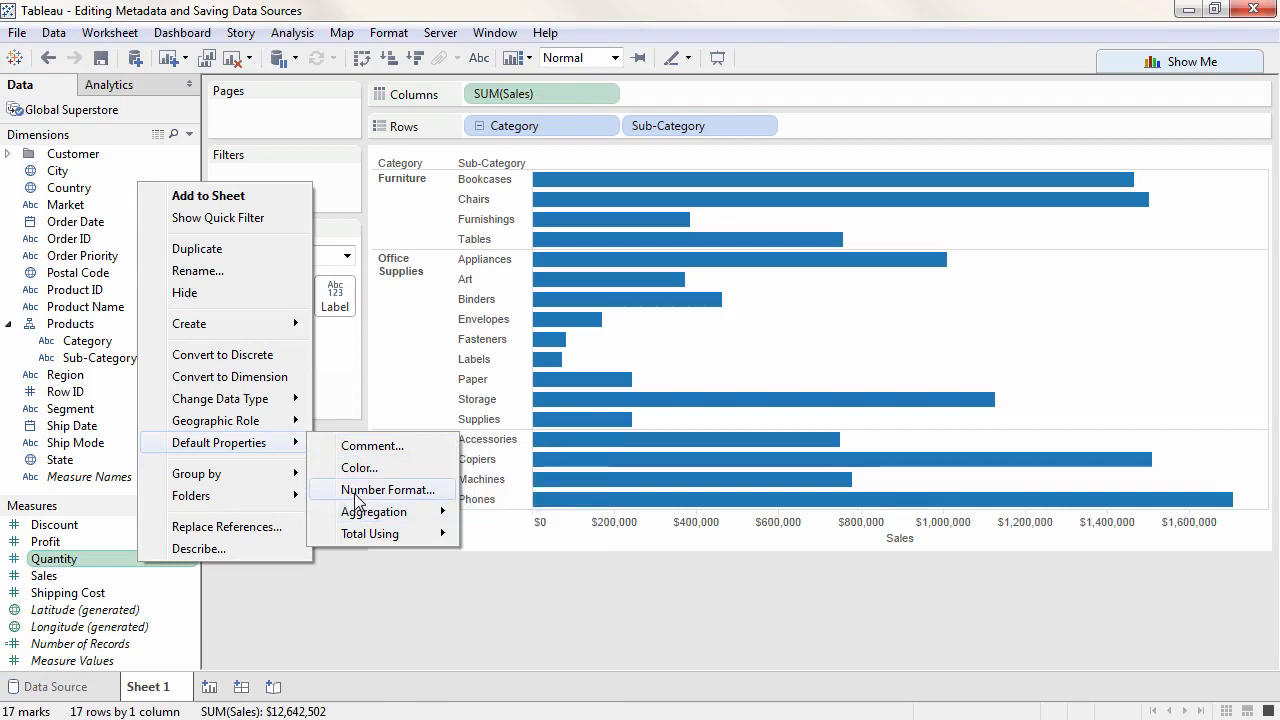
pyautogui.moveTo(355, 514)
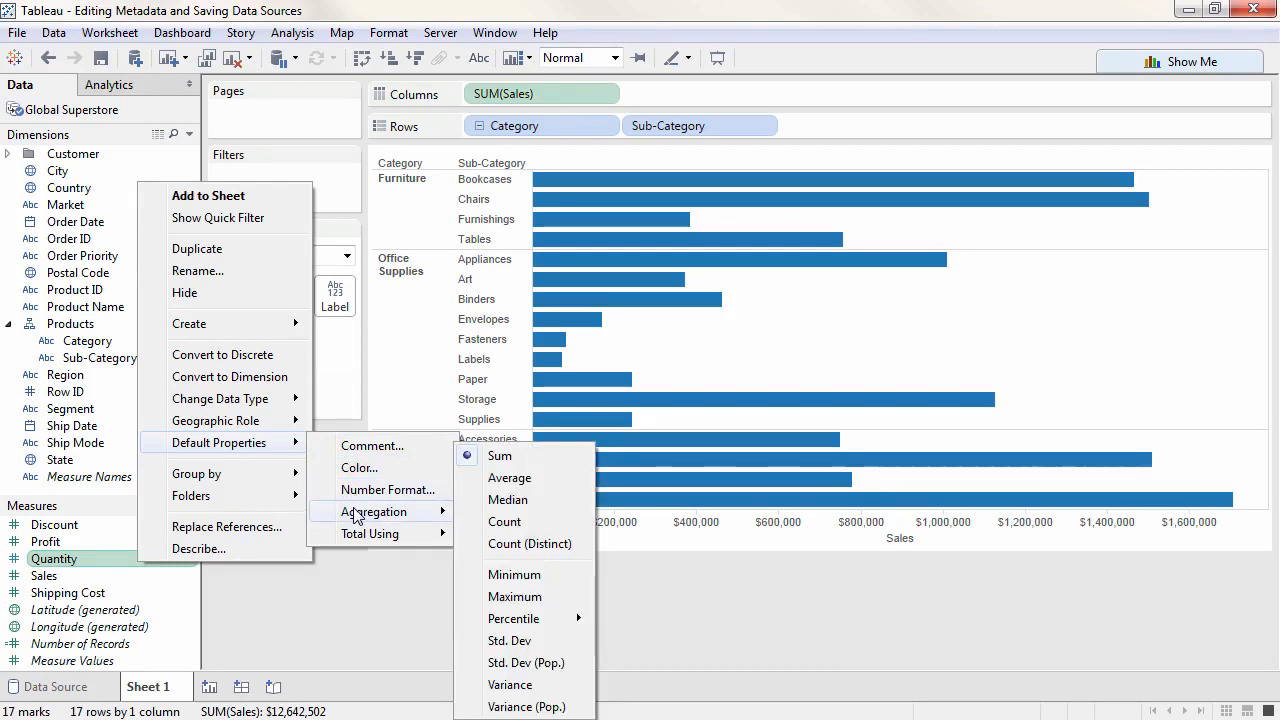
pyautogui.click(349, 583)
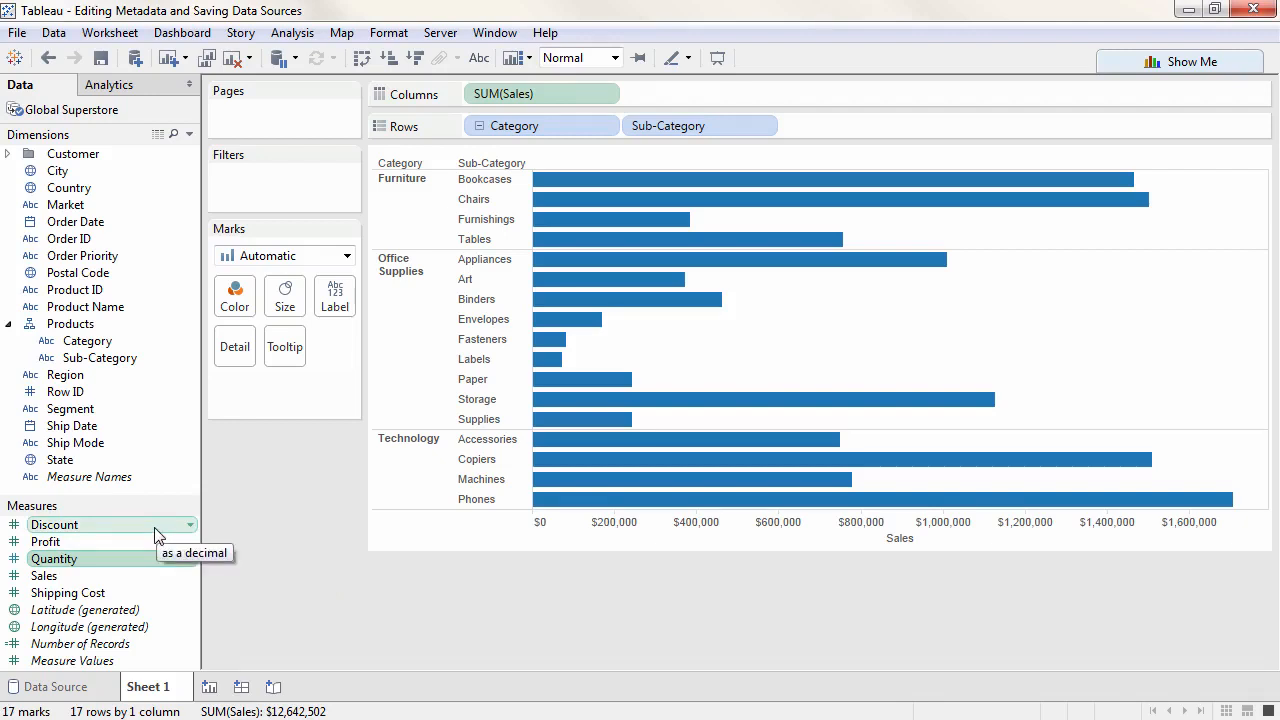
# - Color the bars by average Profit and show mark labels on all of them
pyautogui.moveTo(88, 549); pyautogui.dragTo(237, 304)
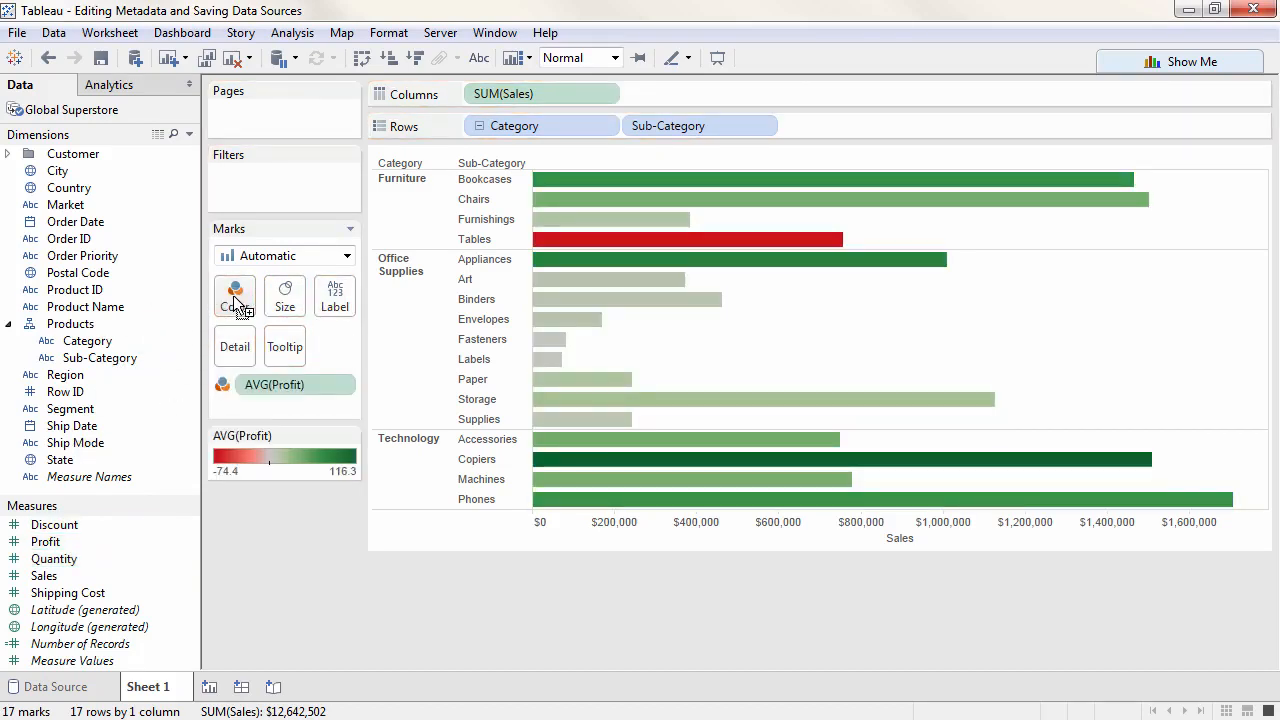
pyautogui.click(340, 300)
pyautogui.click(379, 341)
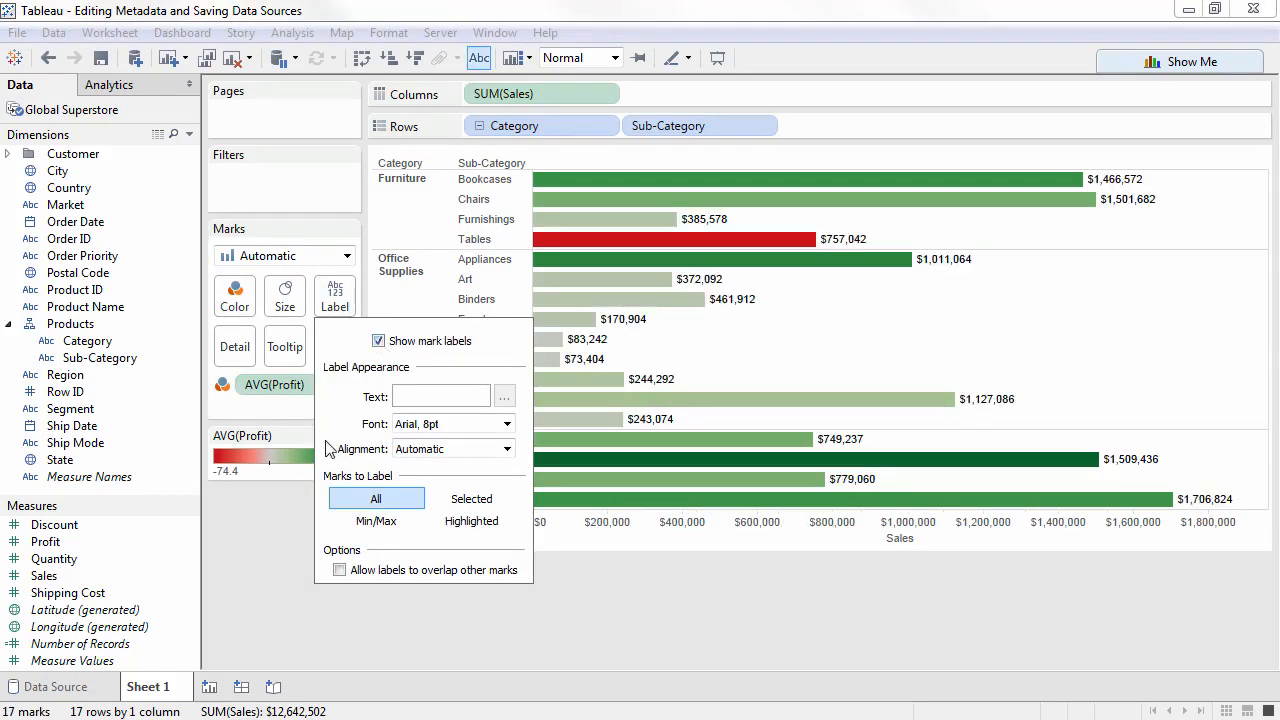
pyautogui.click(279, 514)
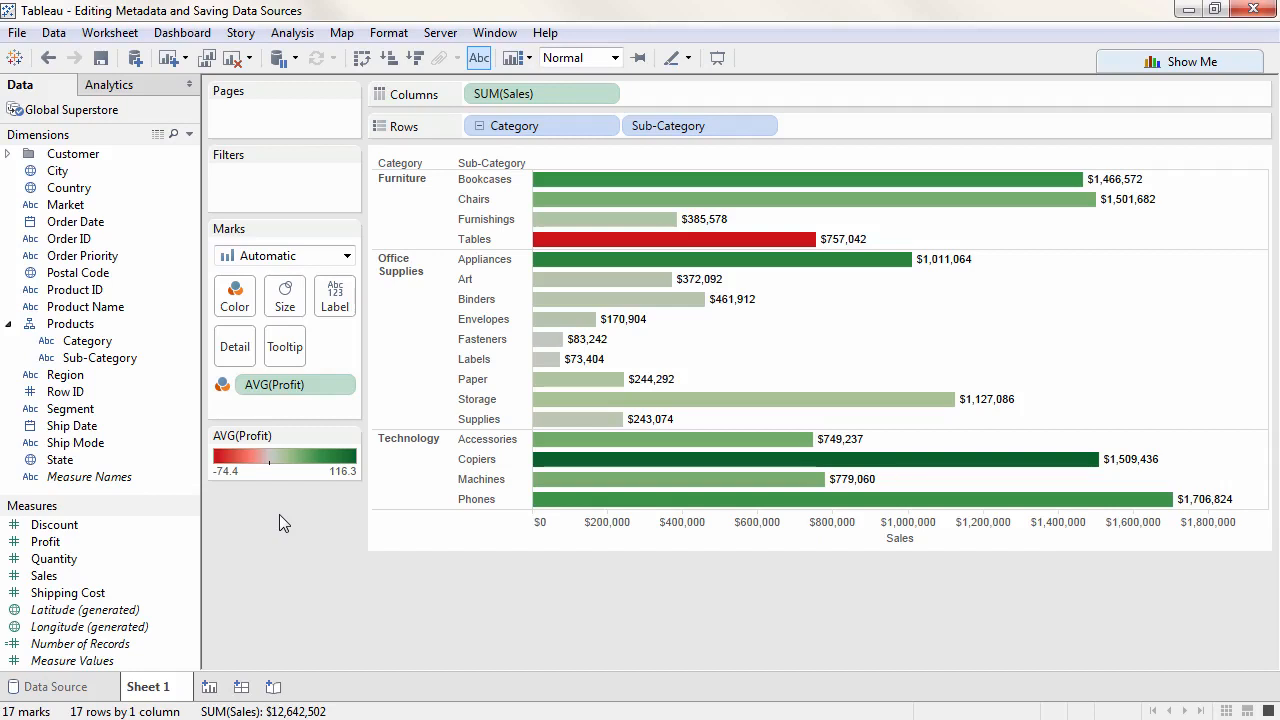
pyautogui.rightClick(106, 120)
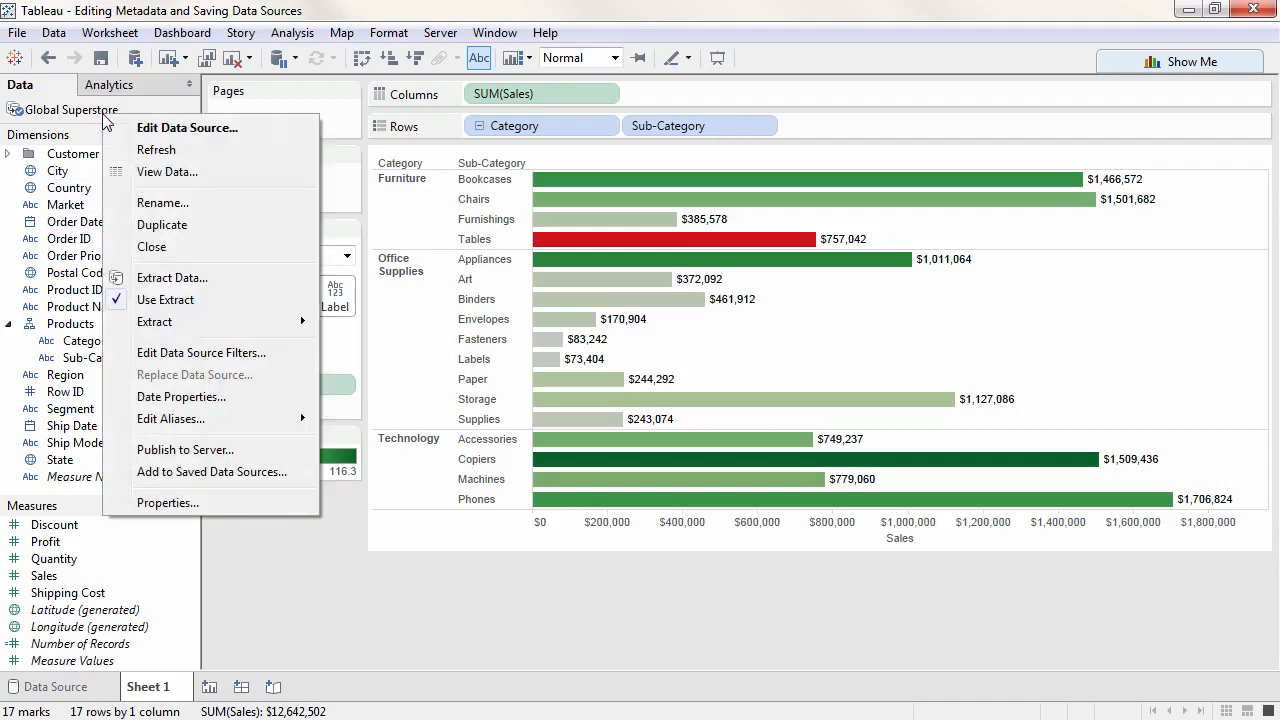
pyautogui.click(190, 472)
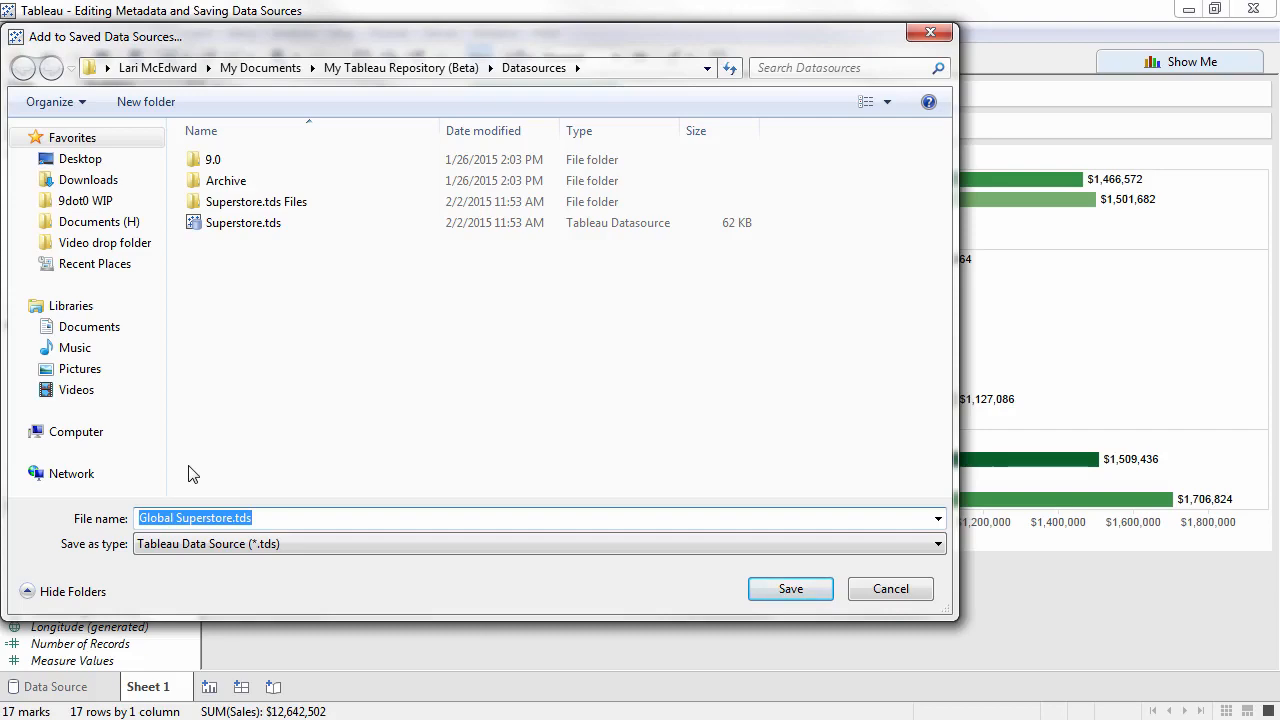
pyautogui.click(884, 592)
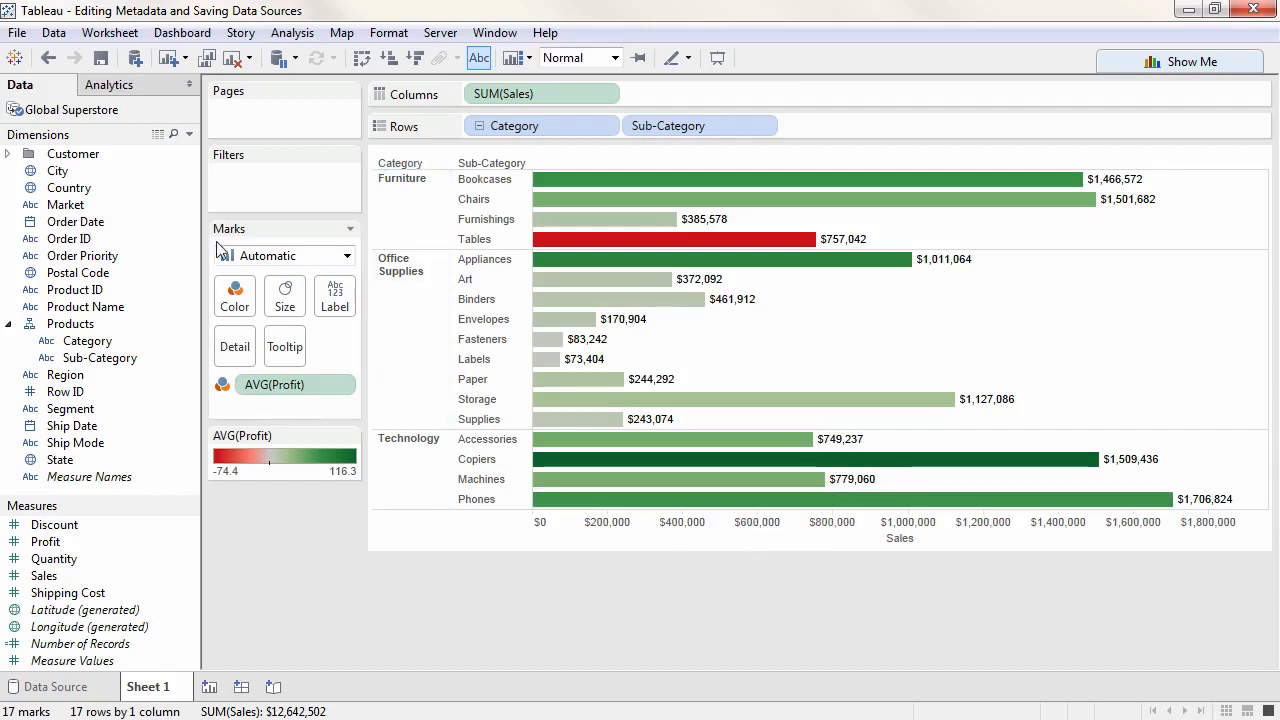
pyautogui.rightClick(105, 110)
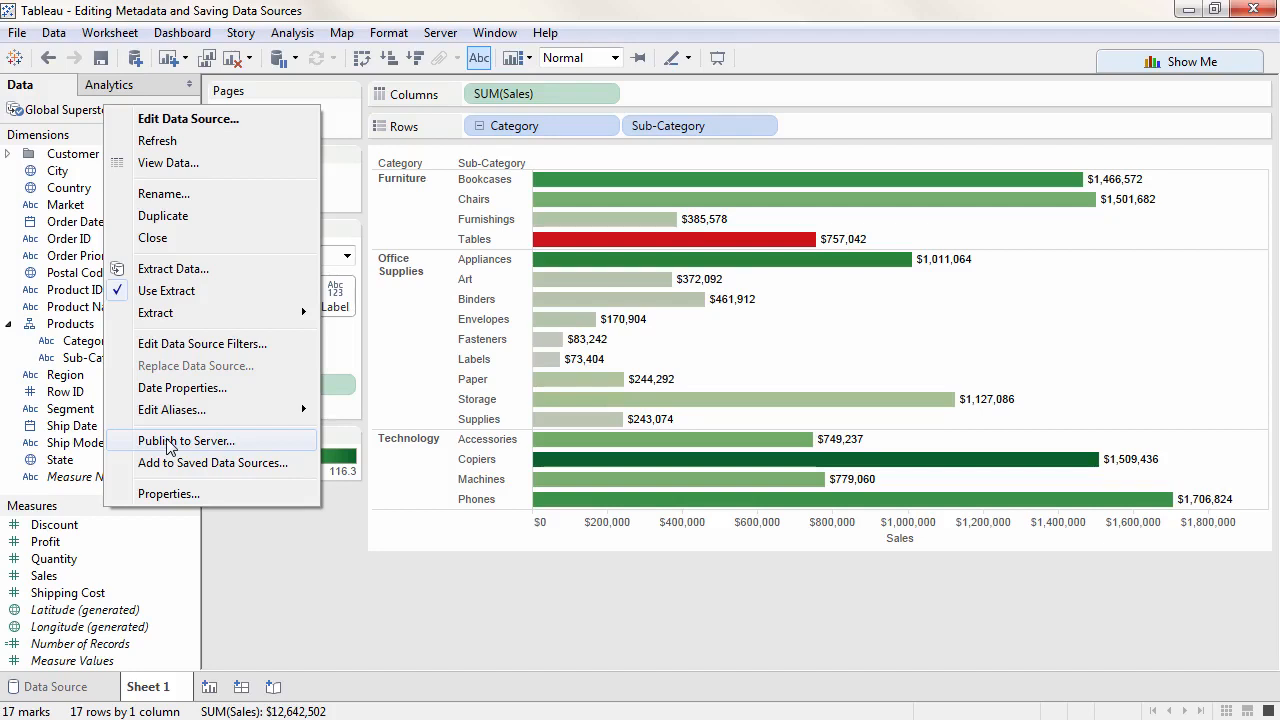
pyautogui.click(224, 505)
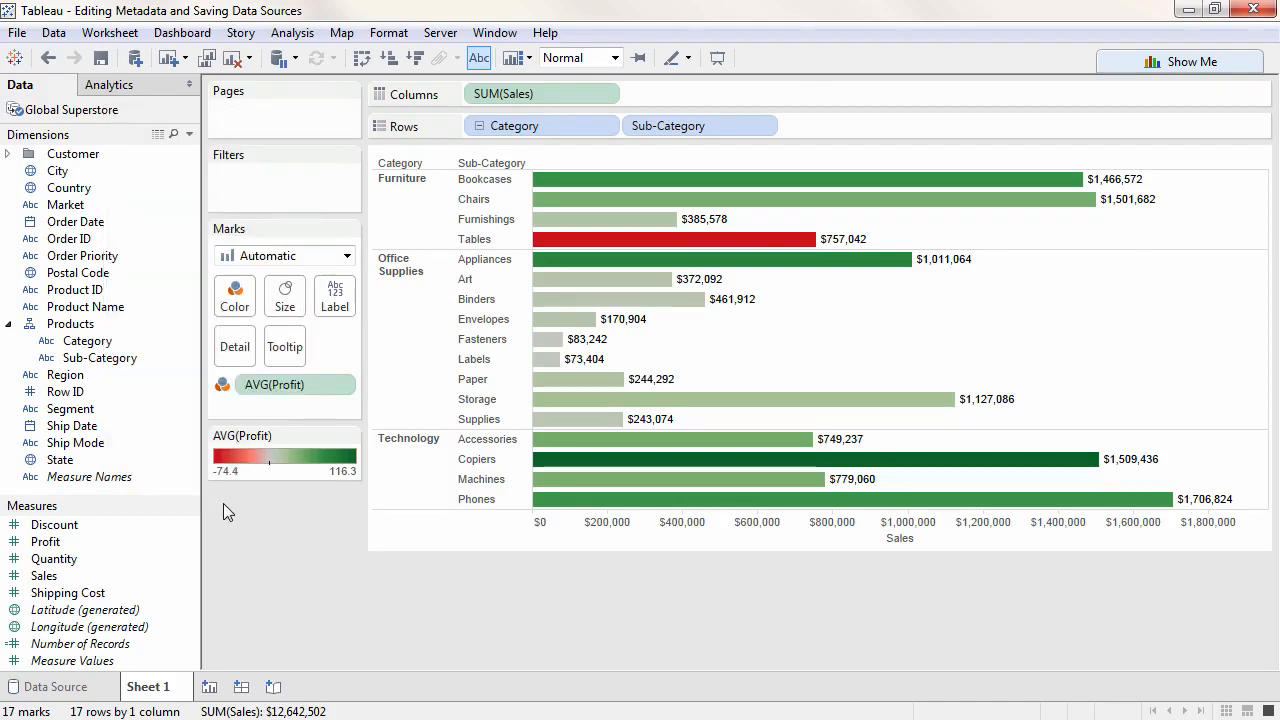